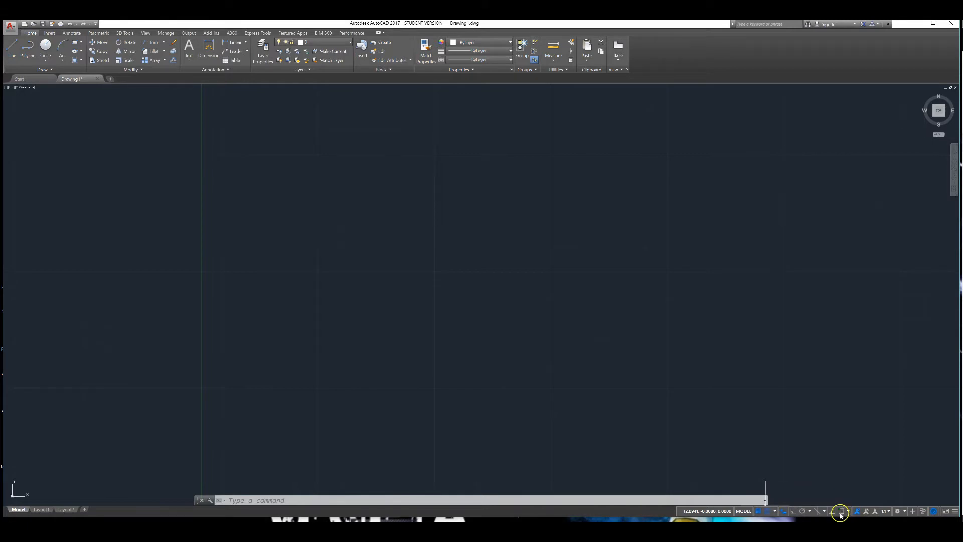
# - Open the drafting settings and set the snap X and Y spacing to 0.25
pyautogui.click(773, 512)
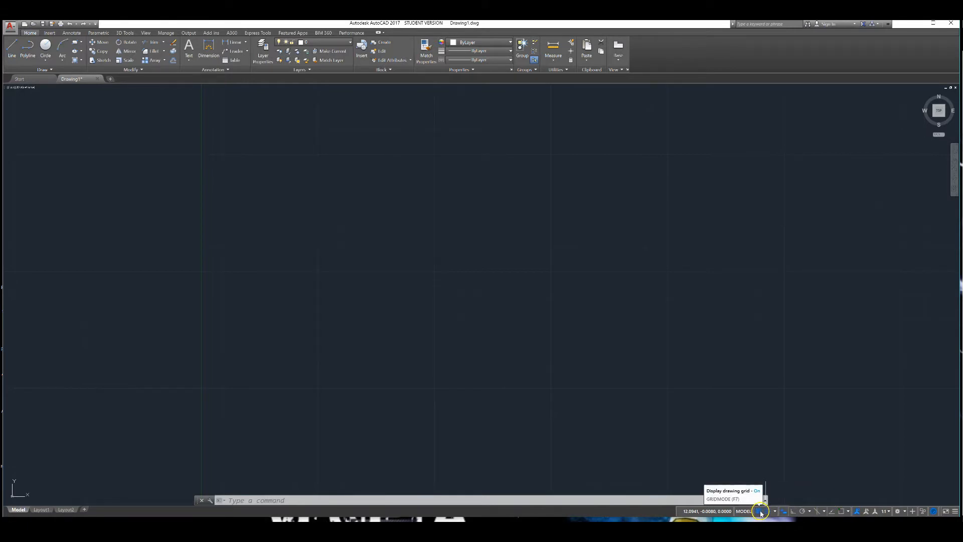
pyautogui.rightClick(760, 511)
pyautogui.click(733, 501)
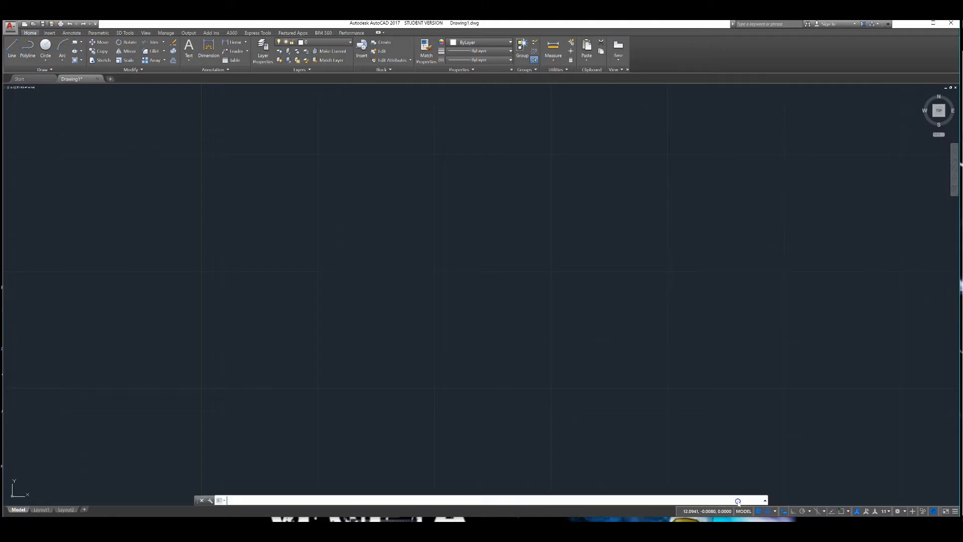
pyautogui.click(509, 287)
pyautogui.click(421, 248)
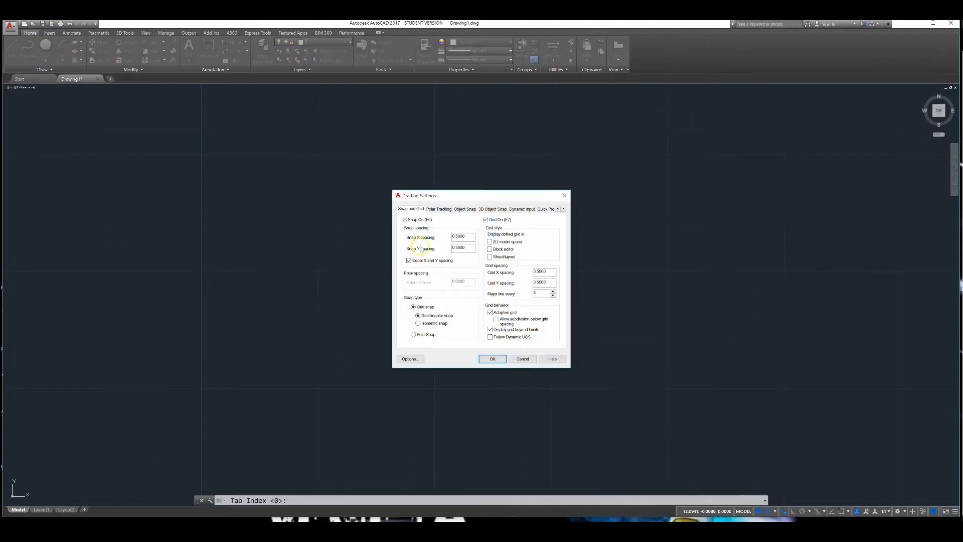
pyautogui.click(436, 248)
pyautogui.click(462, 237)
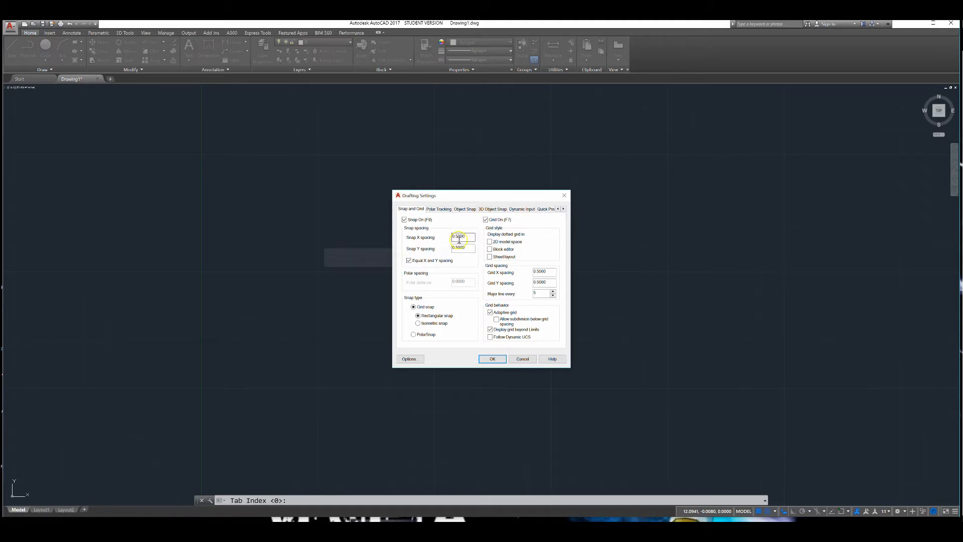
pyautogui.click(538, 272)
pyautogui.click(542, 271)
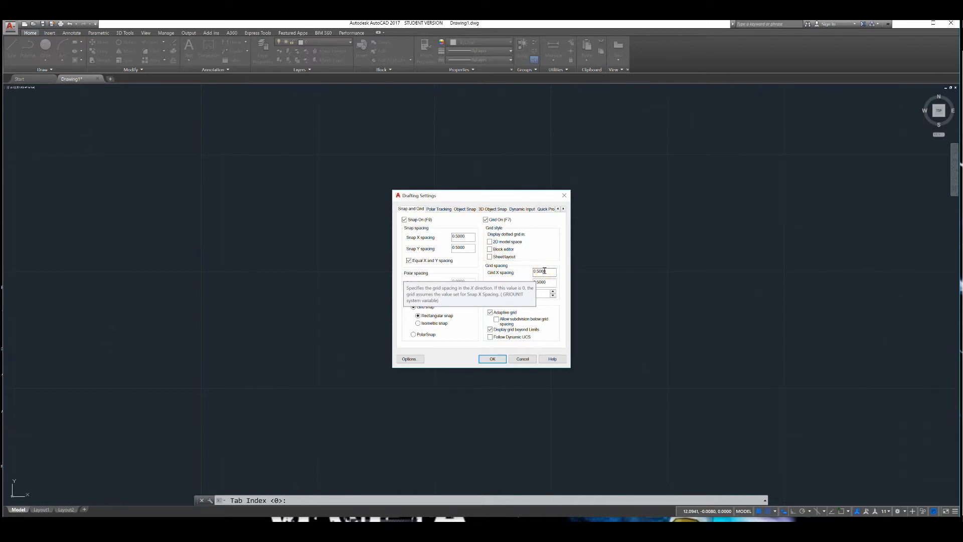
pyautogui.click(452, 235)
pyautogui.doubleClick(451, 236)
pyautogui.press('BackSpace')
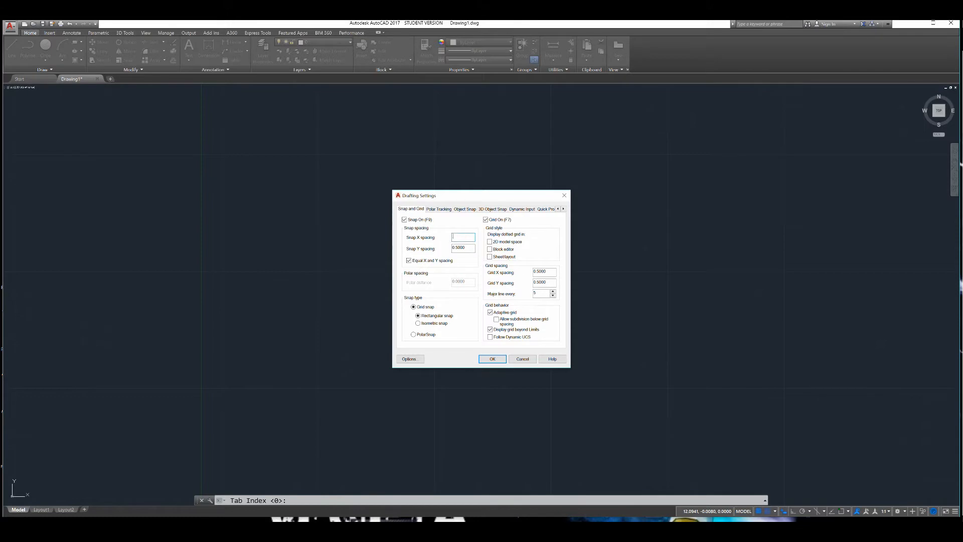
pyautogui.write('.25')
pyautogui.click(466, 248)
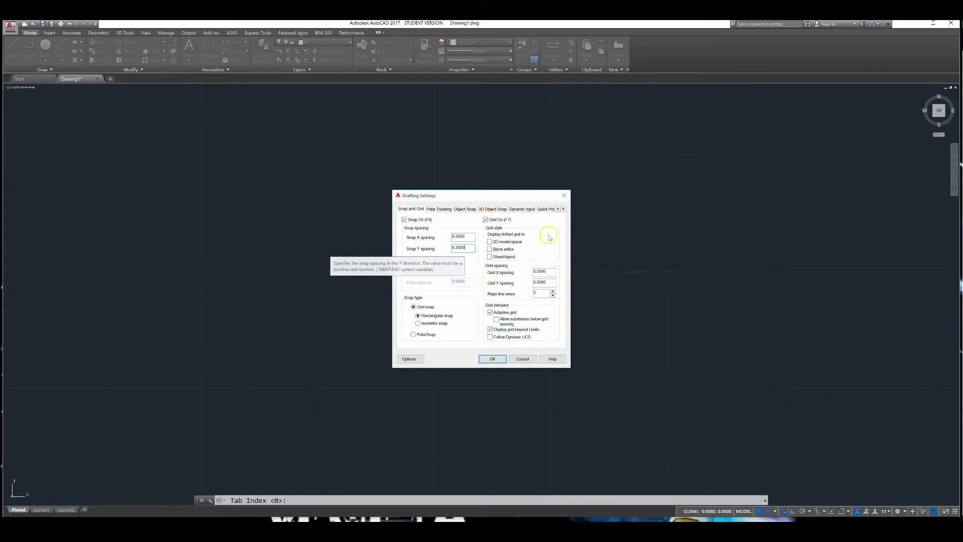
pyautogui.click(493, 358)
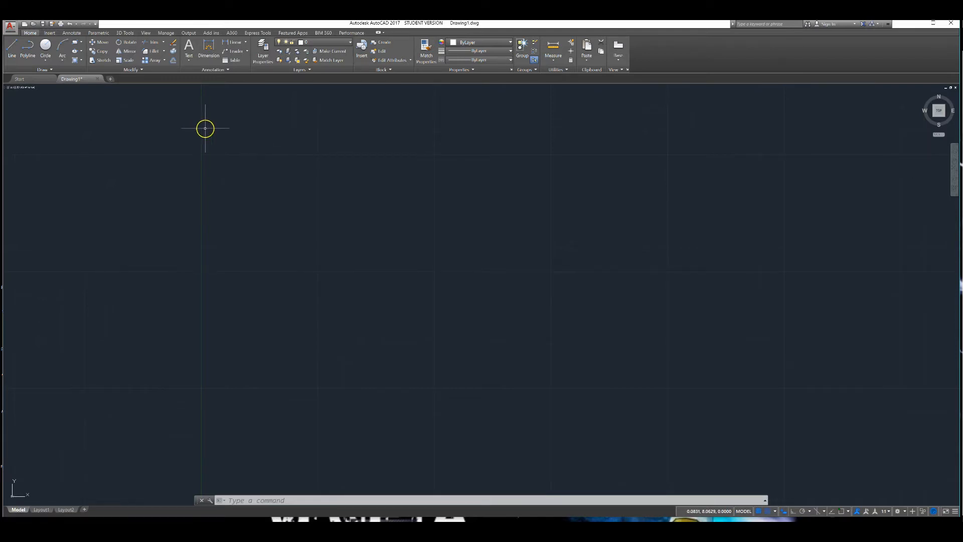
# - Draw a circle centred at 6,4.5 with a radius of 4
pyautogui.click(44, 56)
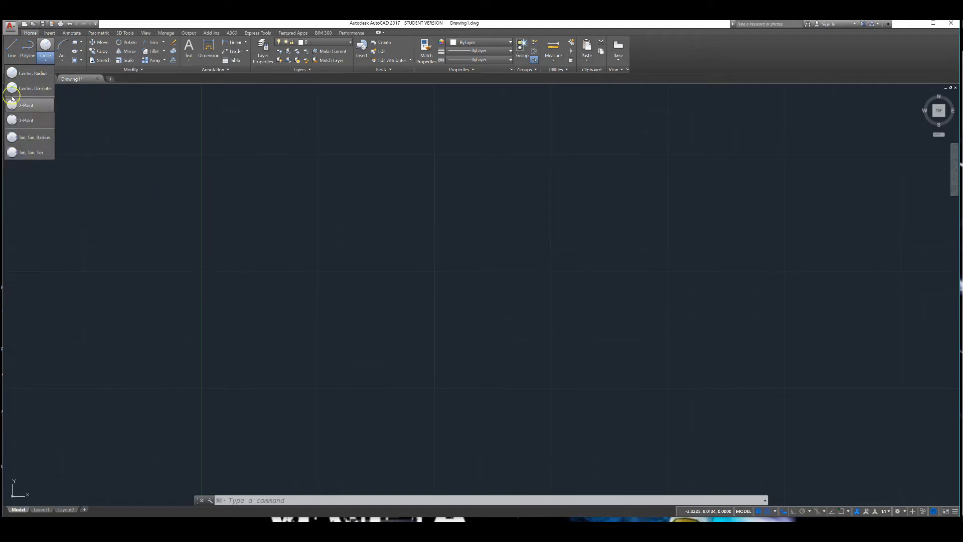
pyautogui.click(26, 74)
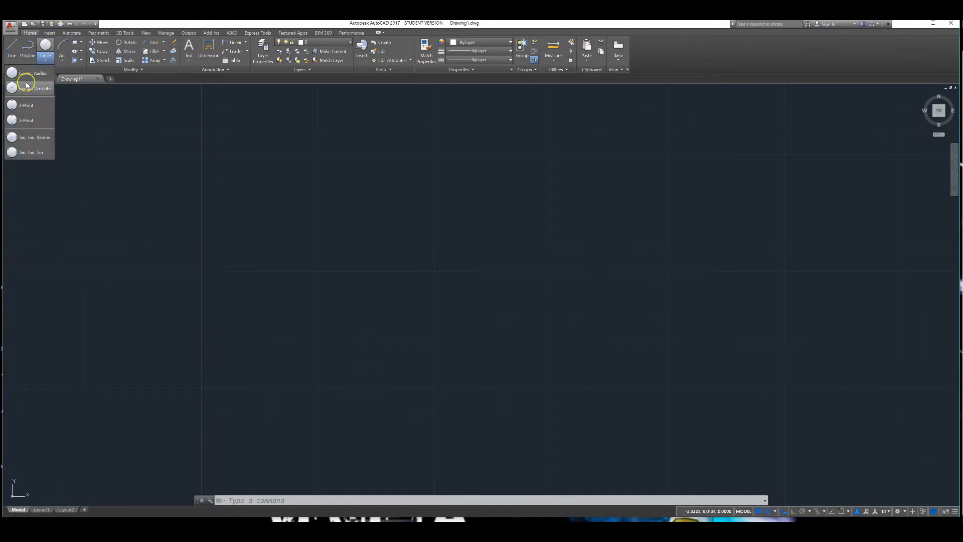
pyautogui.click(26, 86)
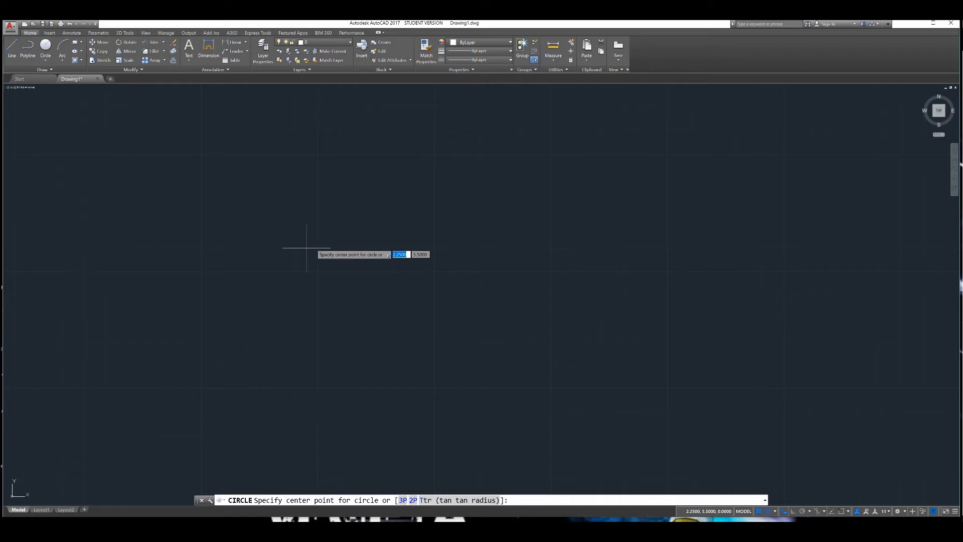
pyautogui.write('6')
pyautogui.press('Tab')
pyautogui.write('4.5')
pyautogui.press('Return')
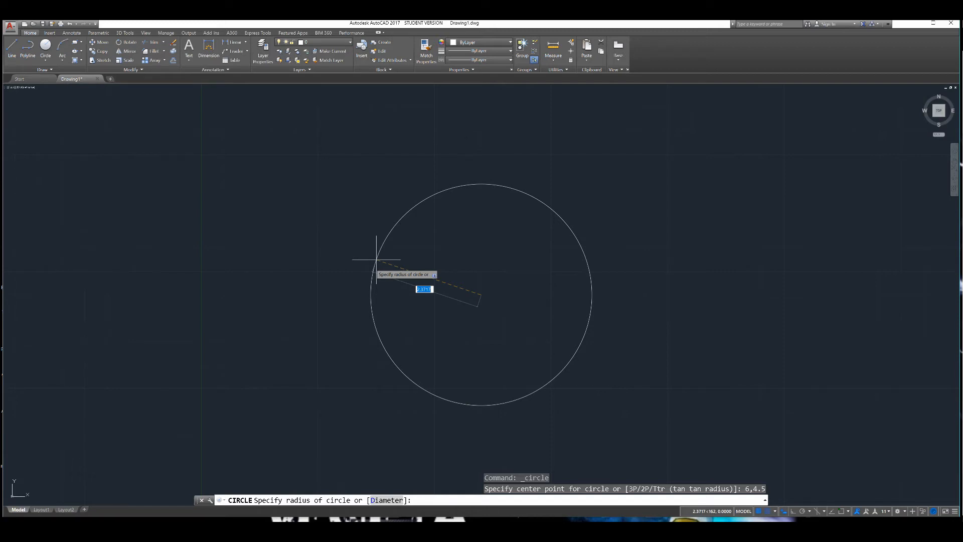
pyautogui.write('4')
pyautogui.press('Return')
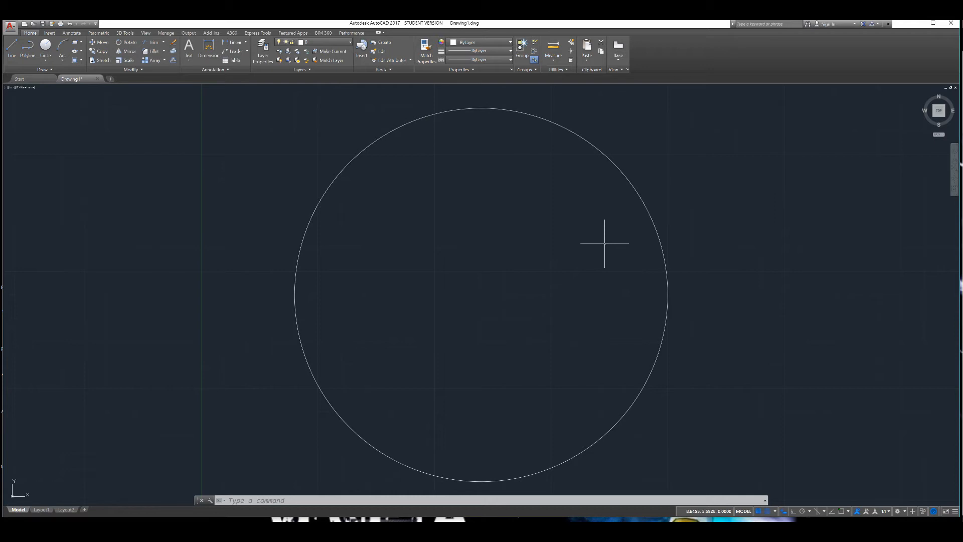
pyautogui.press('Return')
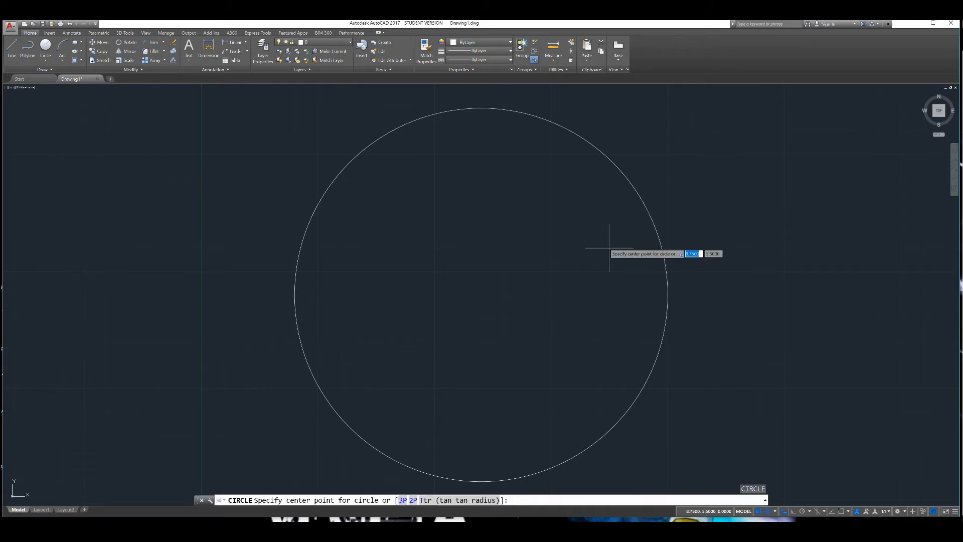
pyautogui.click(43, 44)
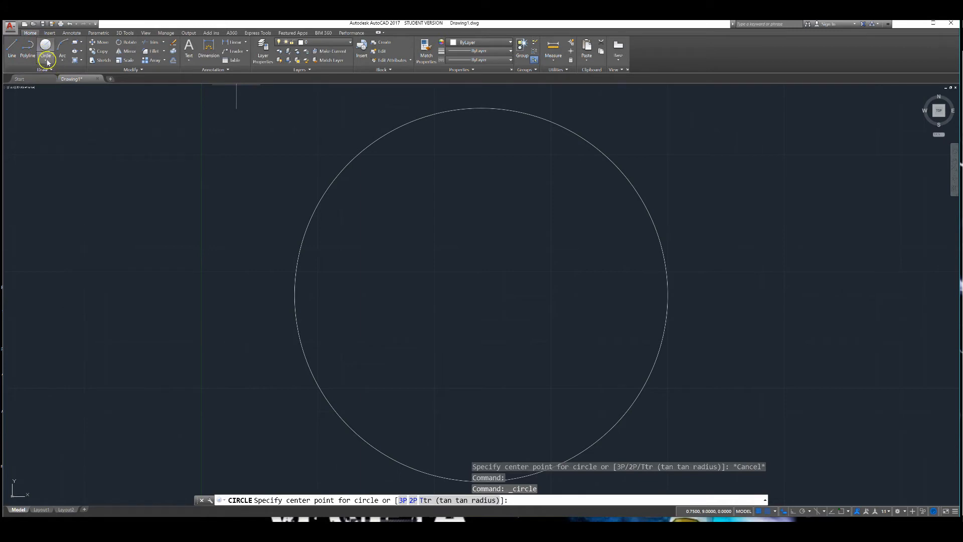
pyautogui.click(48, 61)
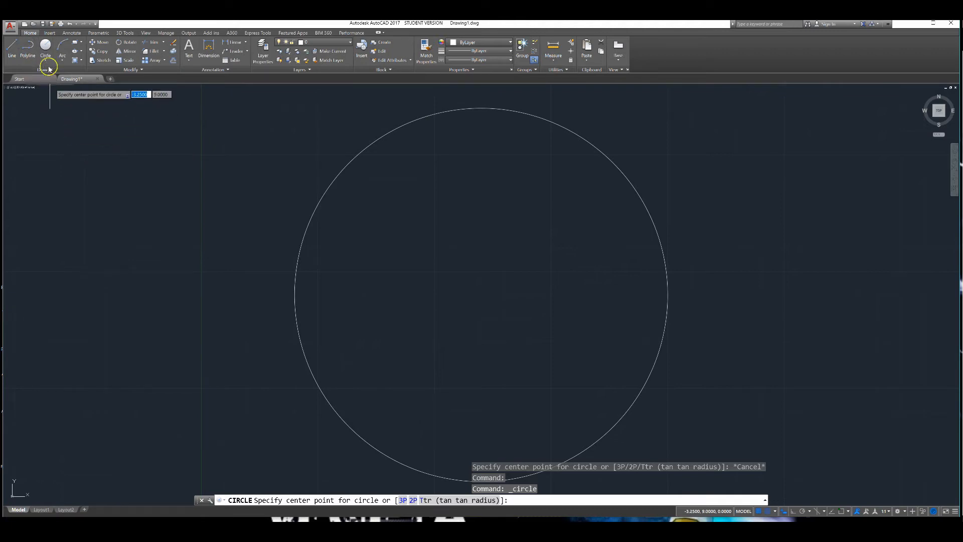
pyautogui.press('Return')
pyautogui.press('Return')
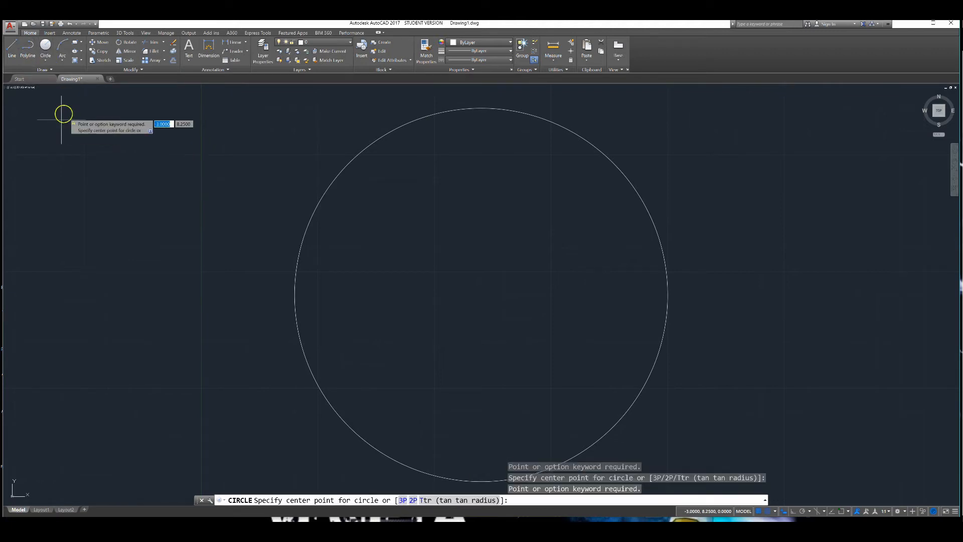
pyautogui.press('Escape')
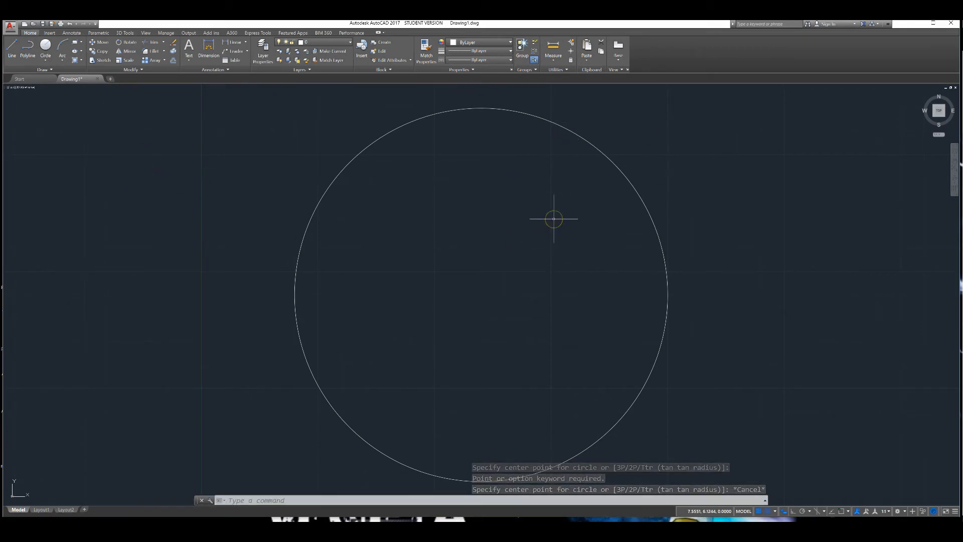
# - Draw a circle centred at 6,4.5 with a radius of 0.38
pyautogui.press('Return')
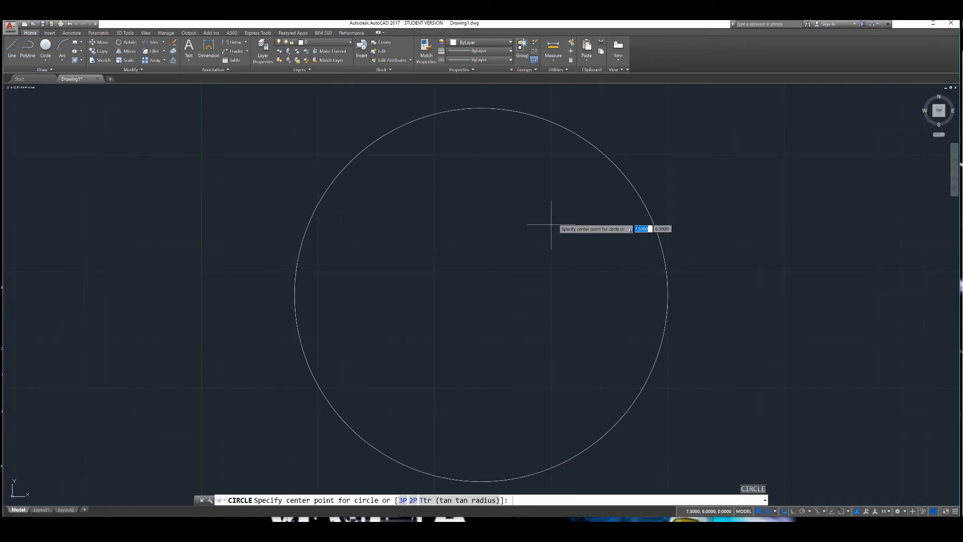
pyautogui.write('6')
pyautogui.press('Tab')
pyautogui.write('4.5')
pyautogui.press('Return')
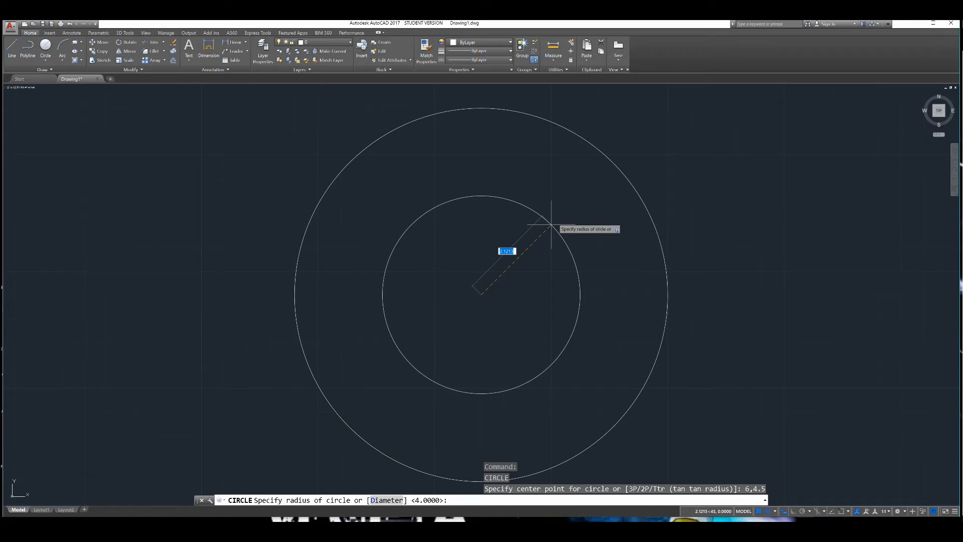
pyautogui.press('BackSpace')
pyautogui.write('38')
pyautogui.press('Return')
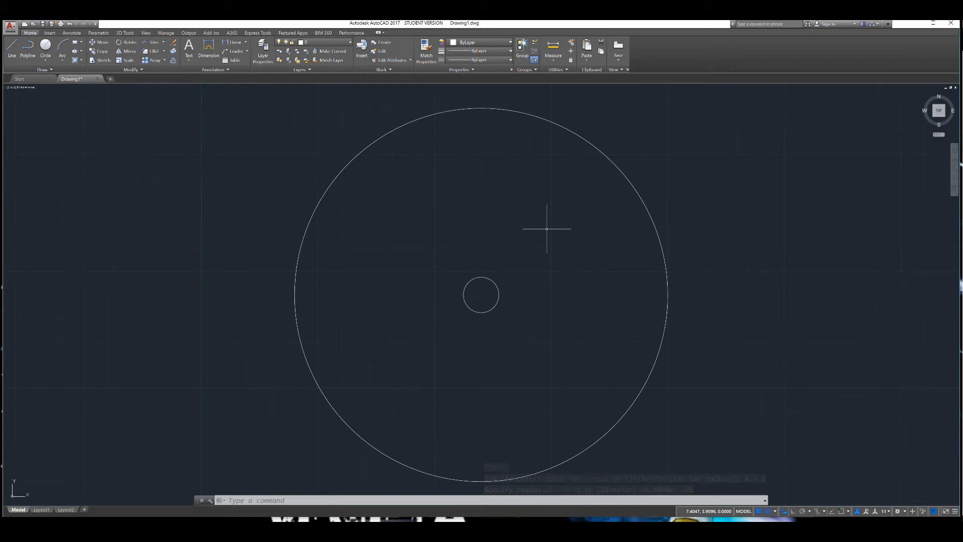
pyautogui.press('Return')
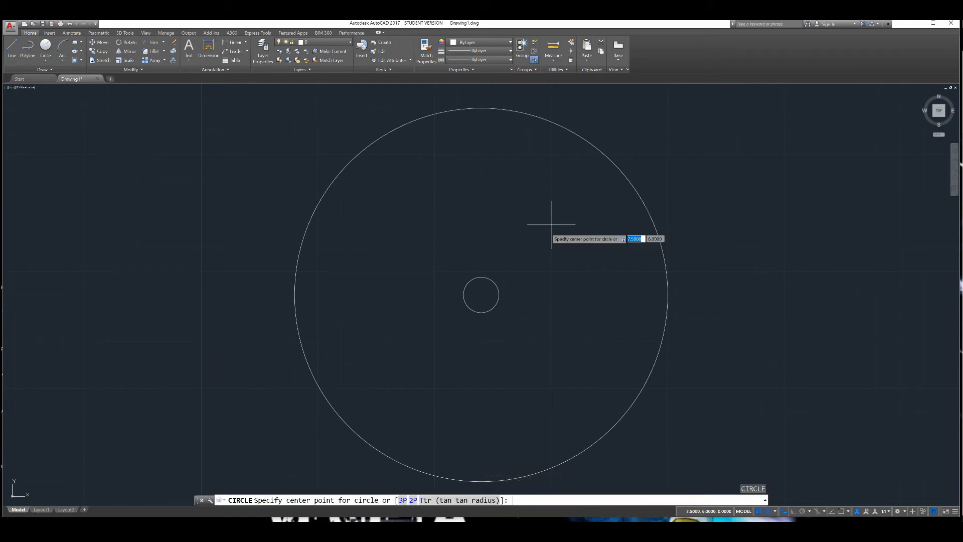
pyautogui.write('1')
pyautogui.press('Return')
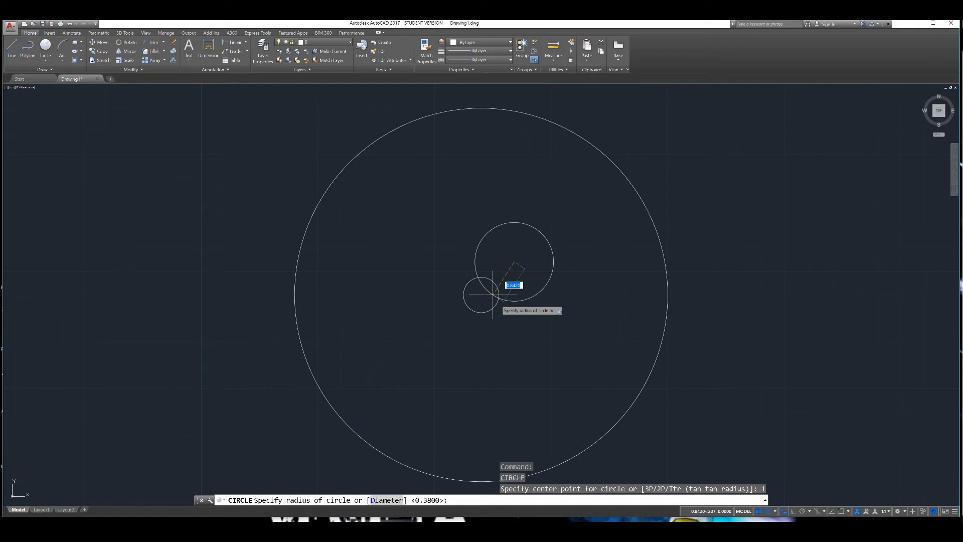
pyautogui.press('Escape')
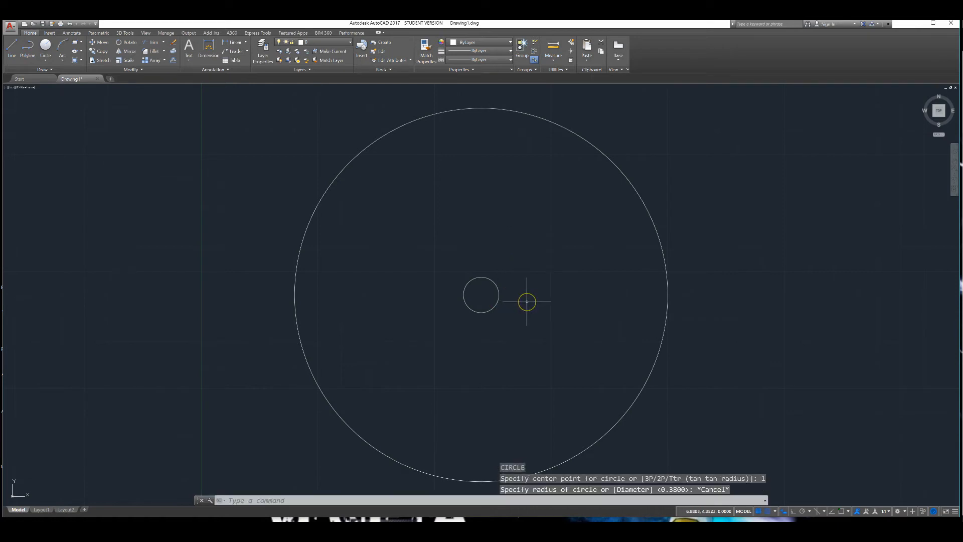
# - Draw a concentric circle centred at 6,4.5 with a radius of 1
pyautogui.press('space')
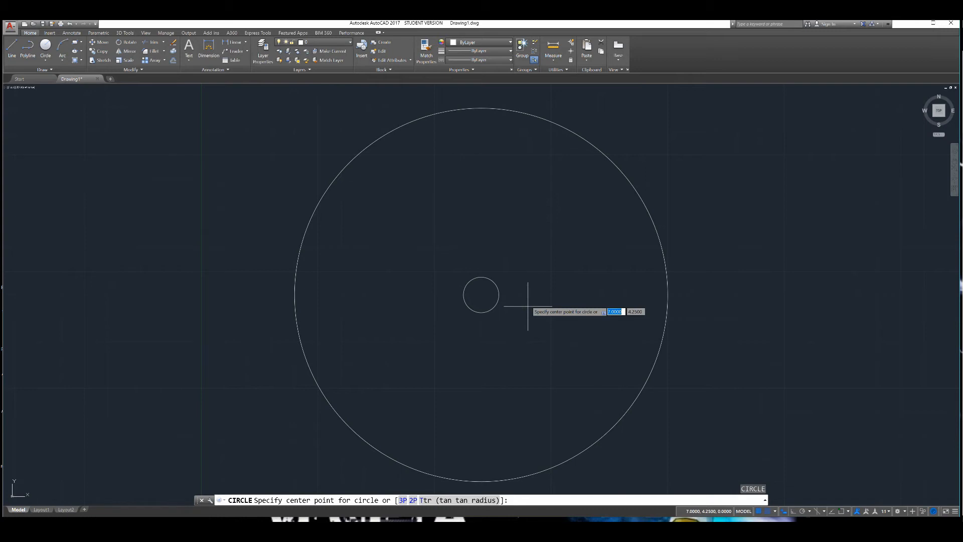
pyautogui.write('6')
pyautogui.press('Tab')
pyautogui.write('4.5')
pyautogui.press('Return')
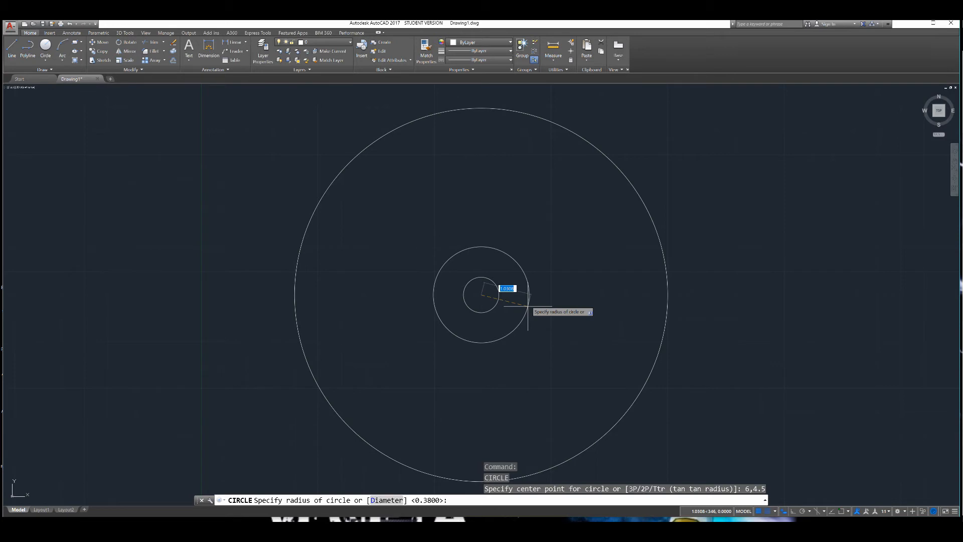
pyautogui.write('1')
pyautogui.press('Return')
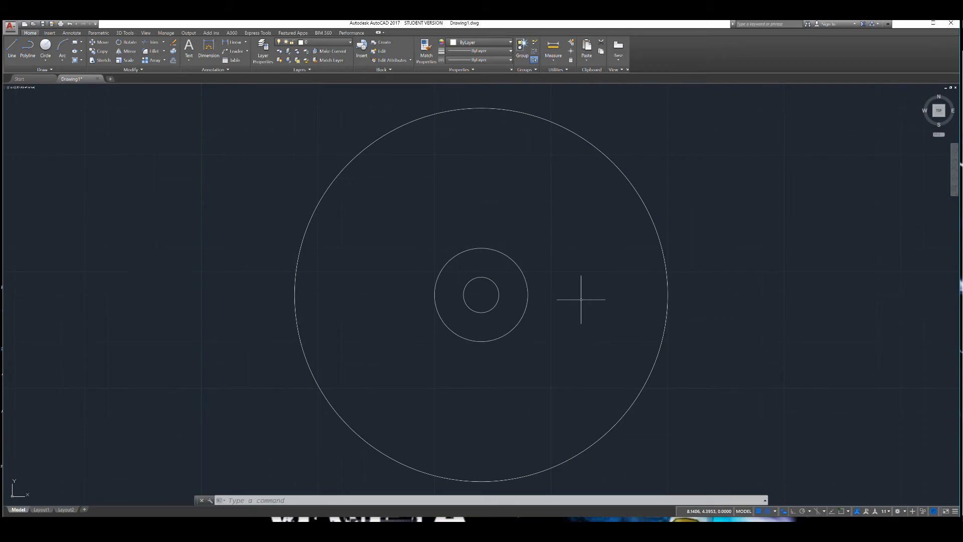
# - Draw a circle of radius 0.12 centred at about 8.5,4.5 inside the large circle's right side
pyautogui.write('c')
pyautogui.press('Return')
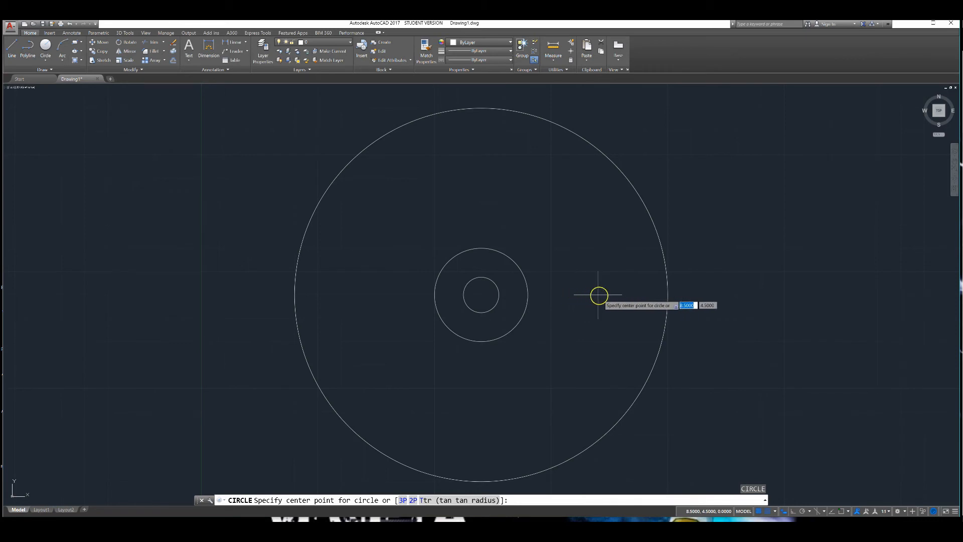
pyautogui.click(620, 295)
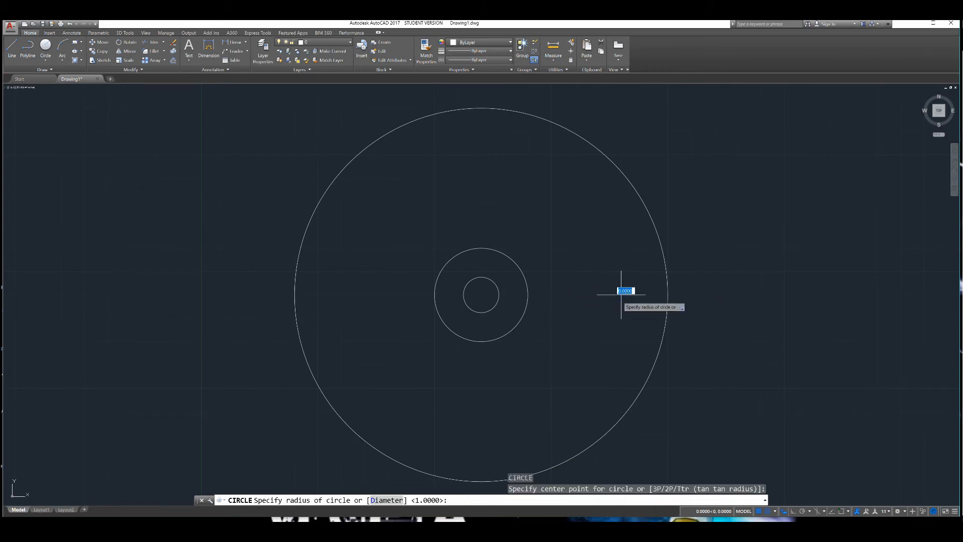
pyautogui.write('.12')
pyautogui.press('Return')
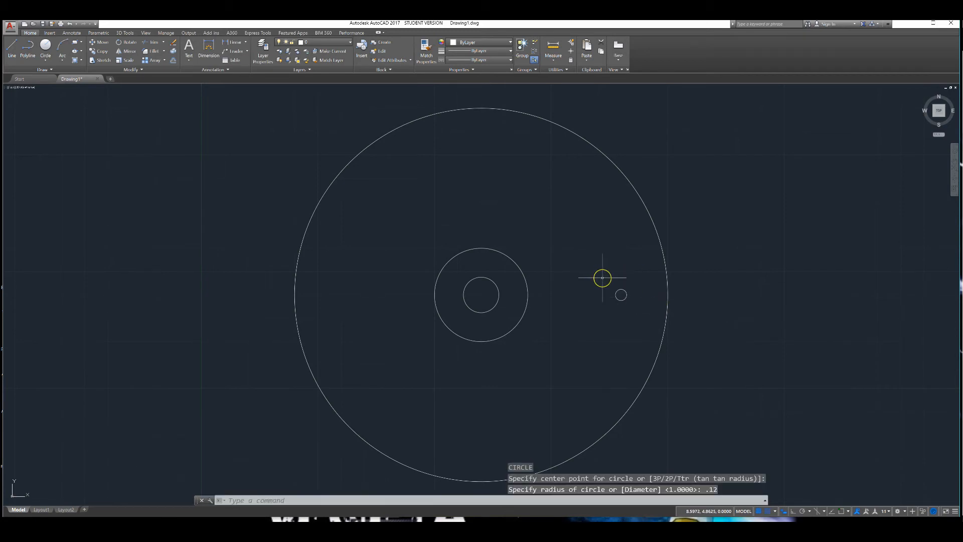
# - Draw a circle of radius 0.38 centred at about 6,1.5 below the centre circles
pyautogui.press('Return')
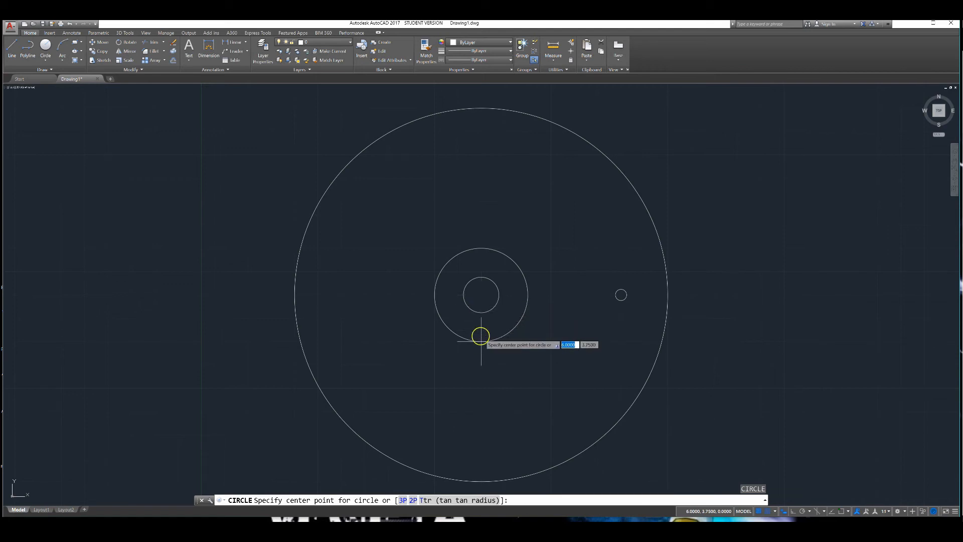
pyautogui.click(481, 434)
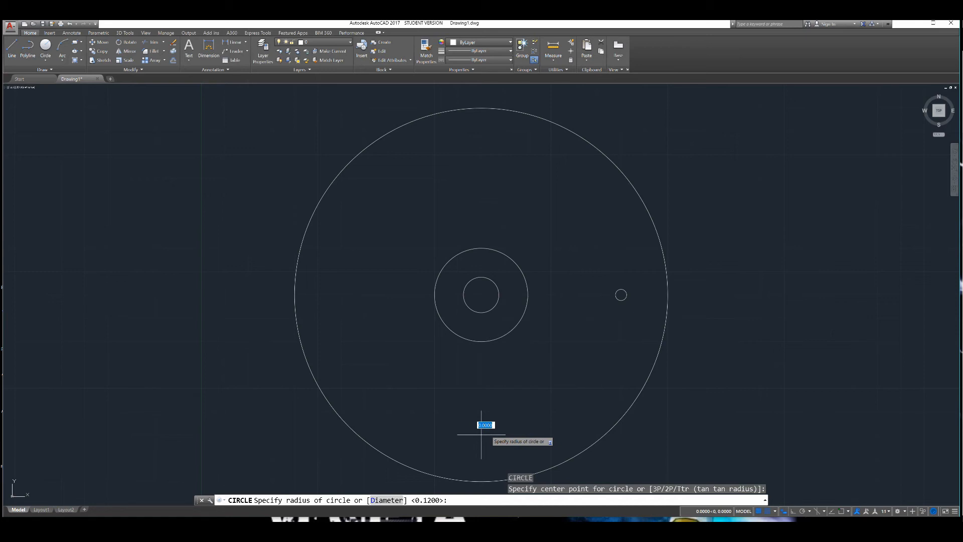
pyautogui.write('.38')
pyautogui.press('Return')
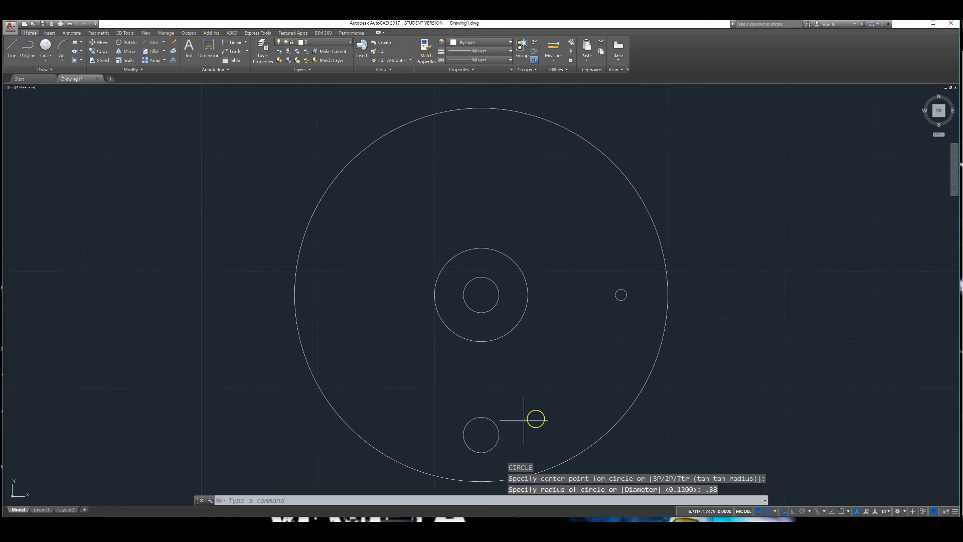
# - Draw a circle of radius 0.62 centred at 3.25,4.5 inside the large circle's left side
pyautogui.press('Return')
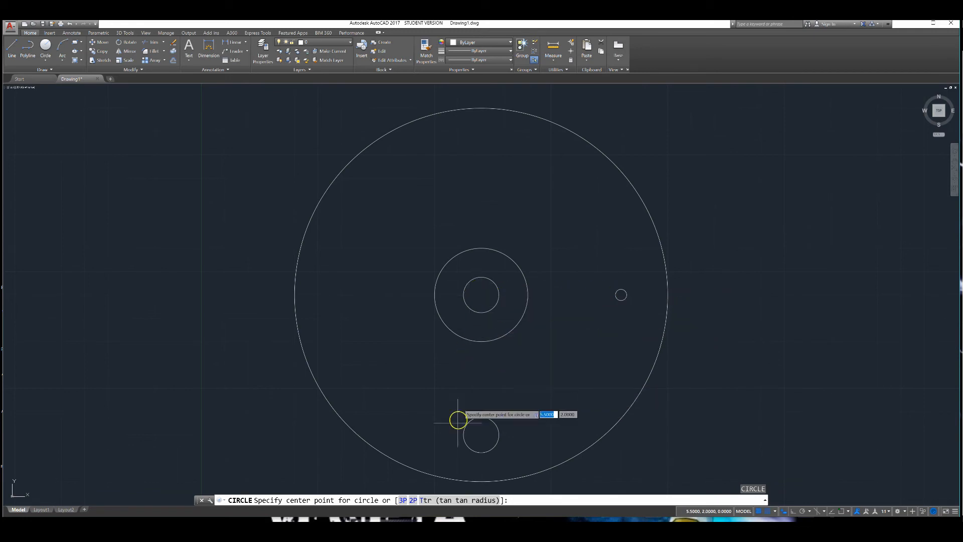
pyautogui.click(353, 294)
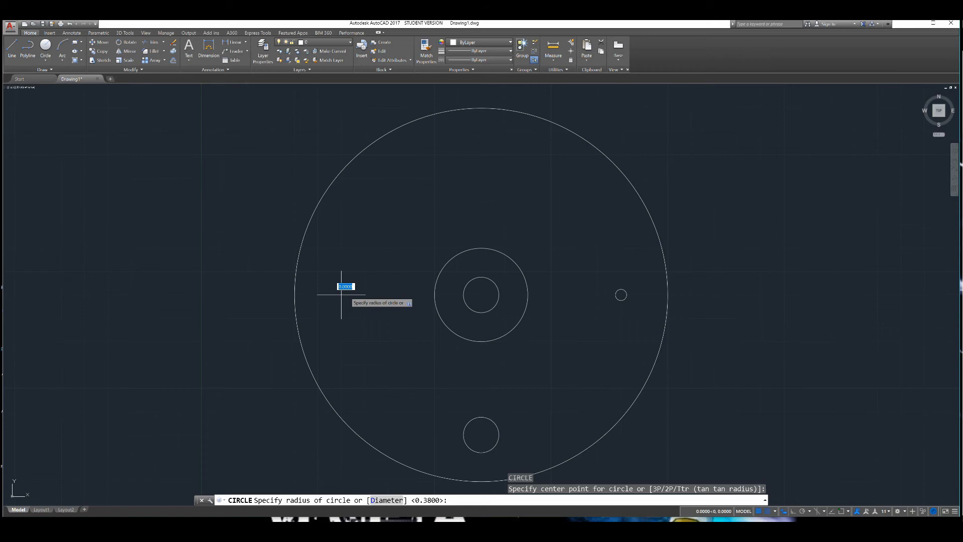
pyautogui.write('.62')
pyautogui.press('Return')
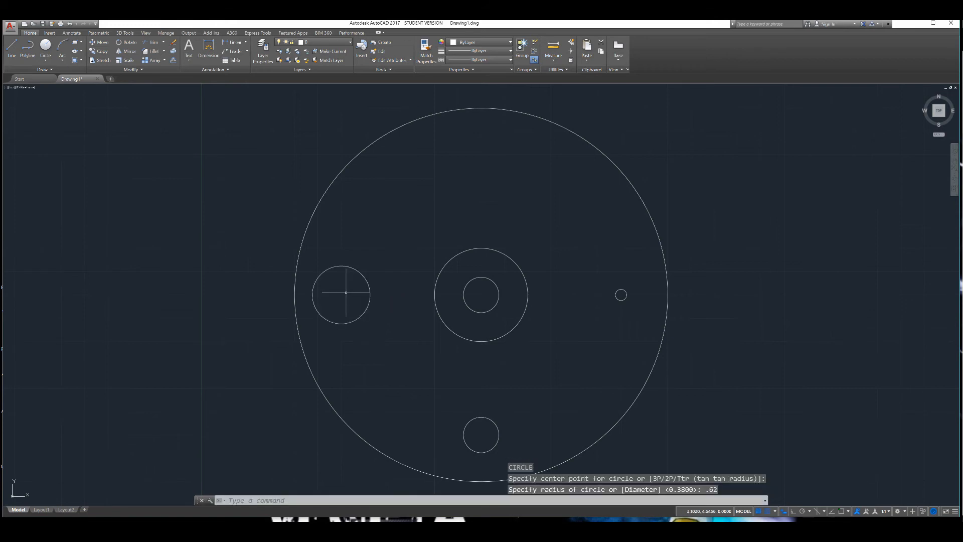
pyautogui.press('Return')
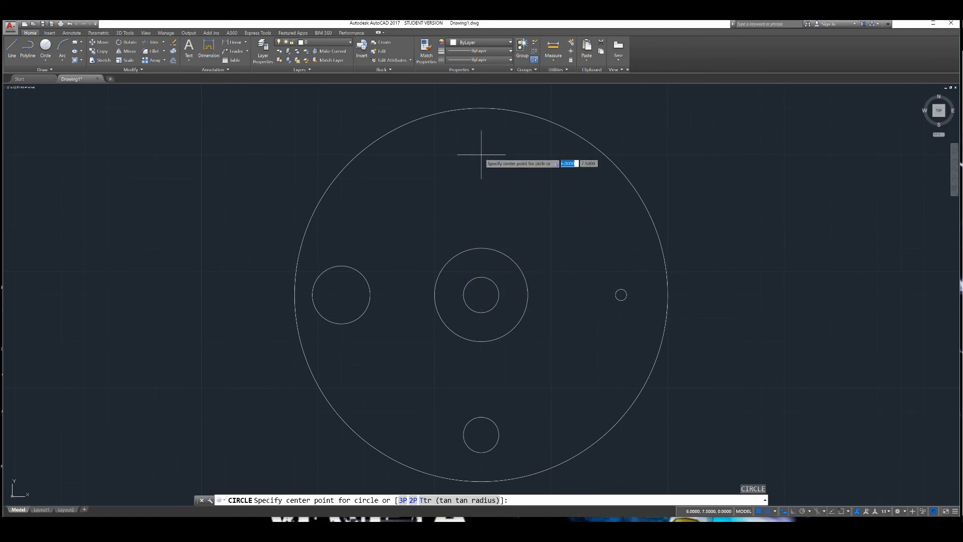
# - Draw a circle of radius 0.88 centred at 6,7.5 near the top of the large circle
pyautogui.press('Return')
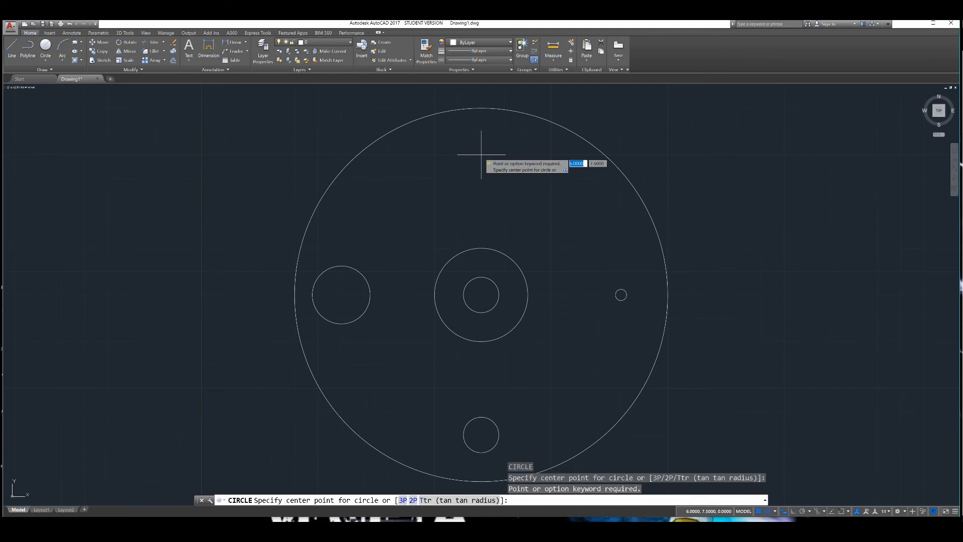
pyautogui.click(481, 155)
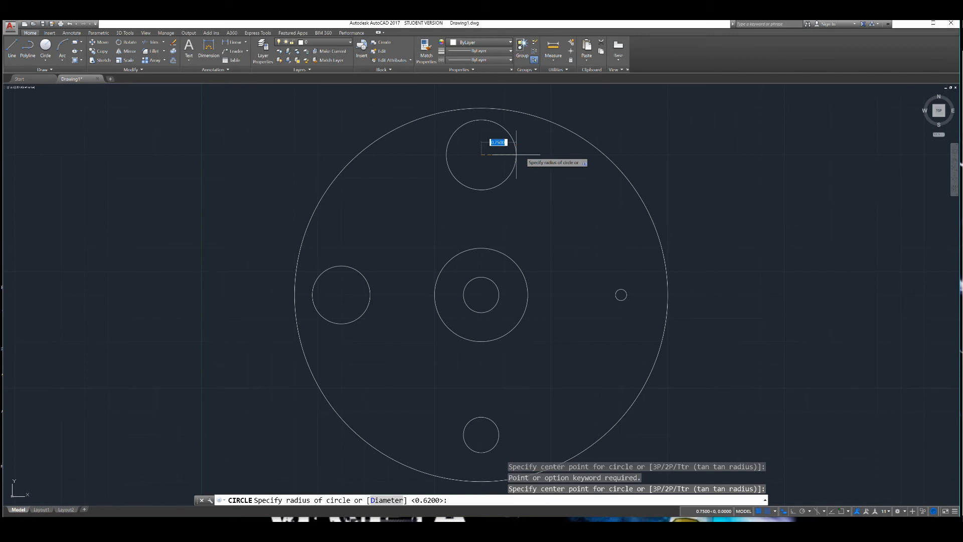
pyautogui.write('.88')
pyautogui.press('Return')
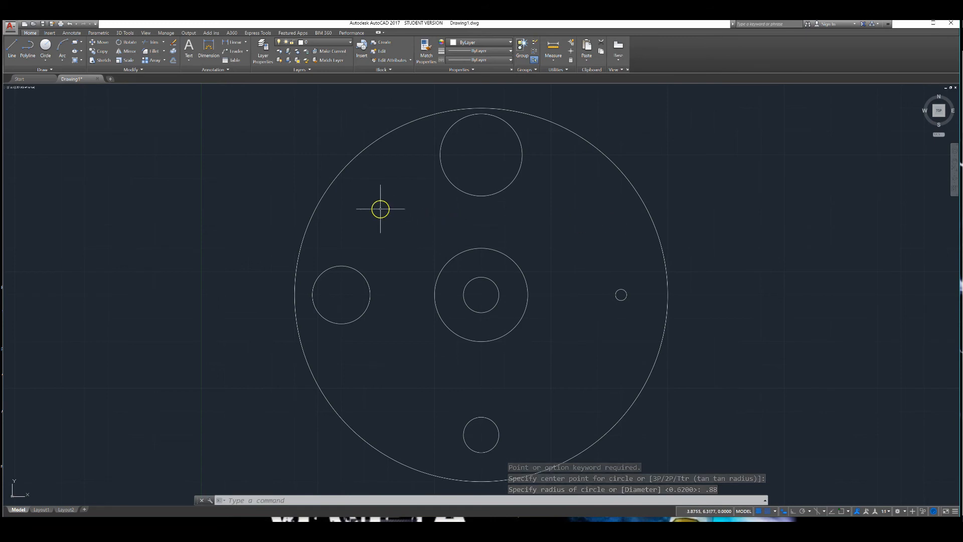
pyautogui.press('Return')
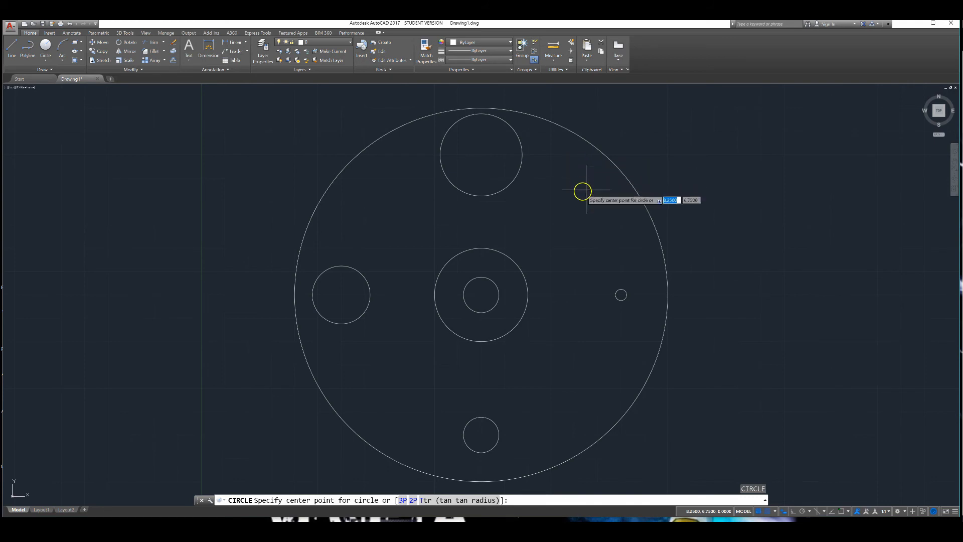
# - Draw a circle of radius 1 centred at 8.25,6.75 in the large circle's upper right area
pyautogui.click(574, 201)
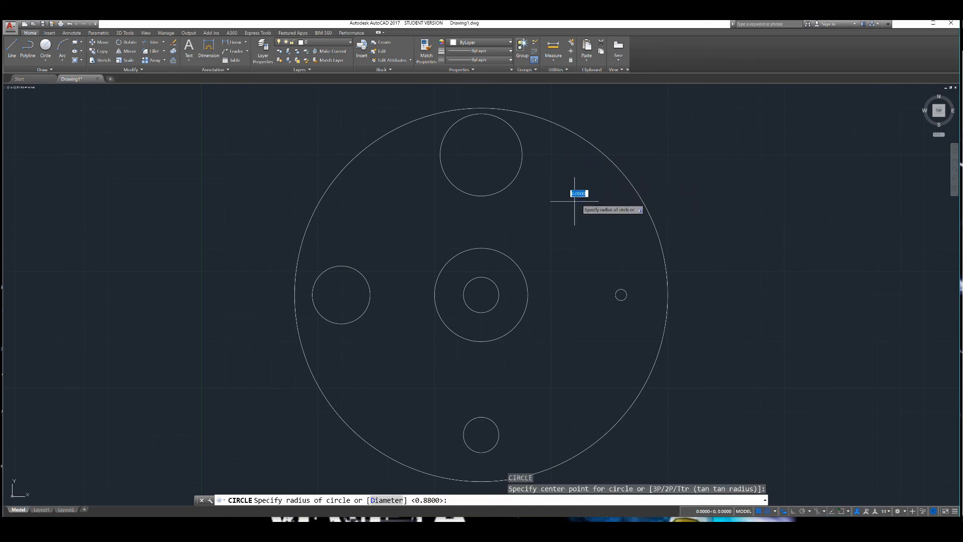
pyautogui.write('1')
pyautogui.press('Return')
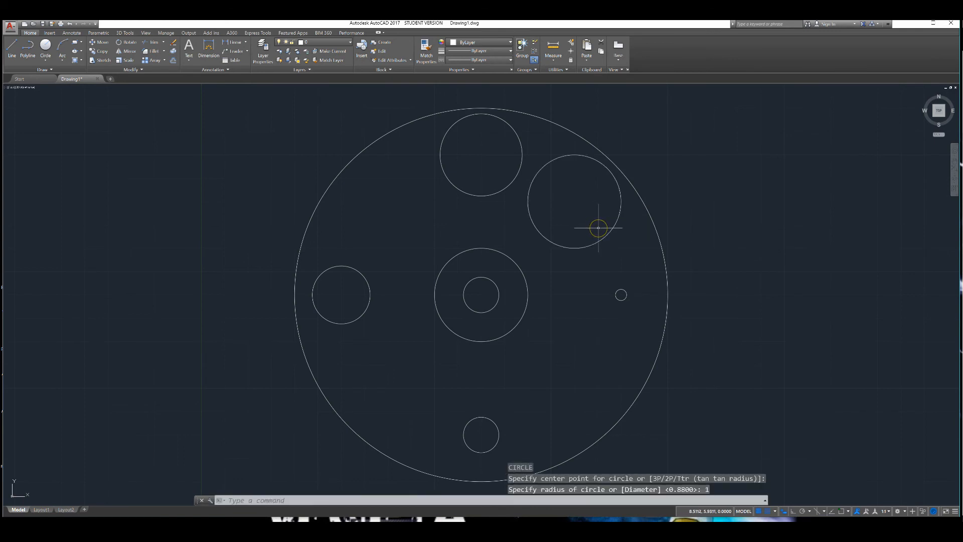
pyautogui.press('Return')
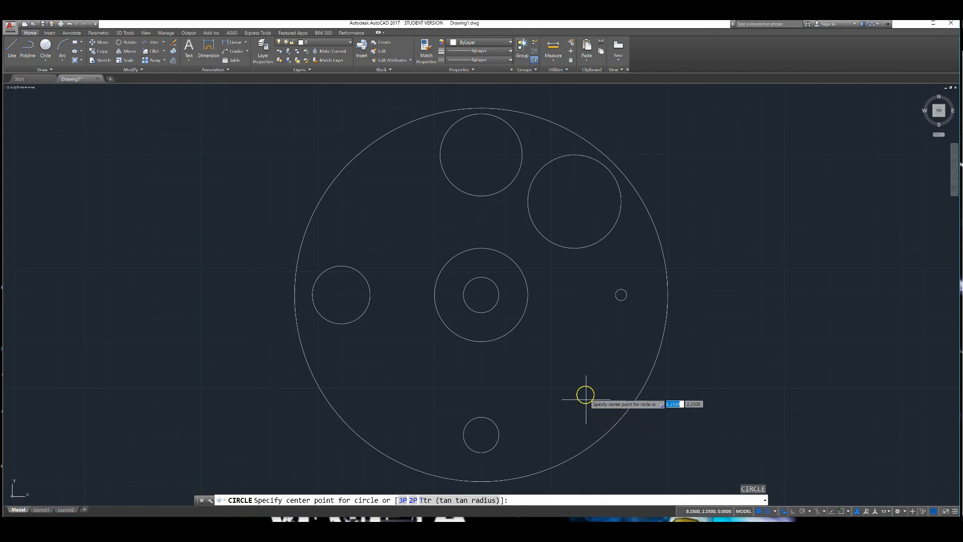
# - Draw a circle of radius 0.25 centred at 8.25,2.25 in the large circle's lower right area
pyautogui.click(575, 388)
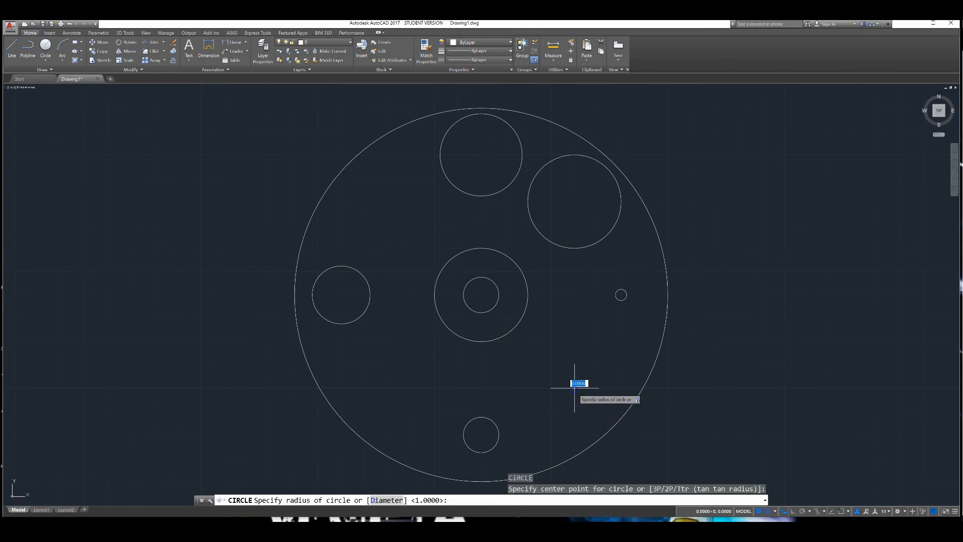
pyautogui.write('.25')
pyautogui.press('Return')
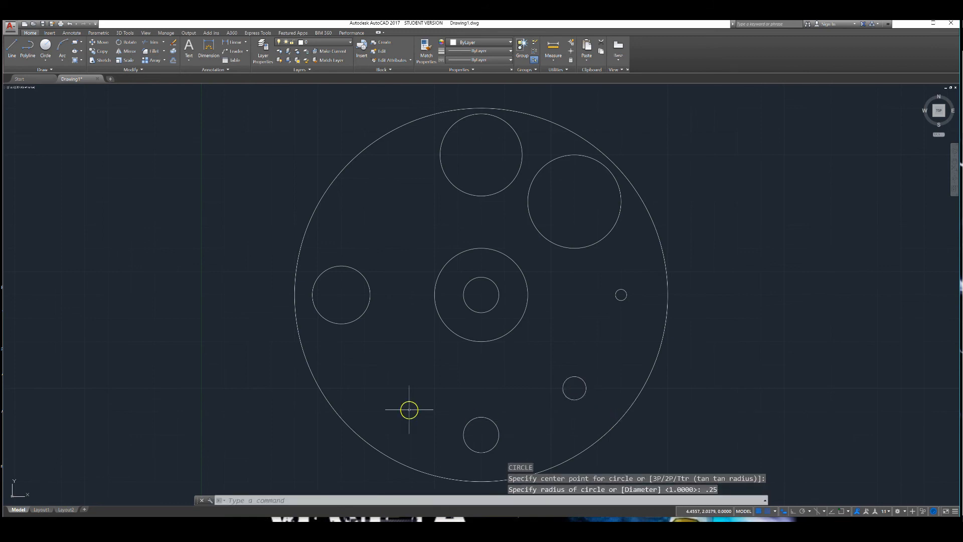
pyautogui.write('3do')
pyautogui.press('Return')
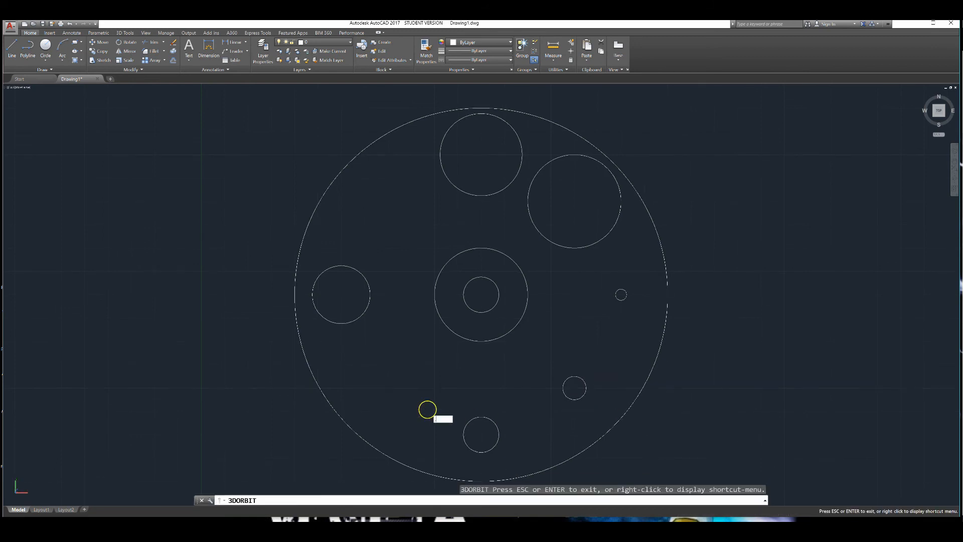
pyautogui.press('Escape')
pyautogui.press('Return')
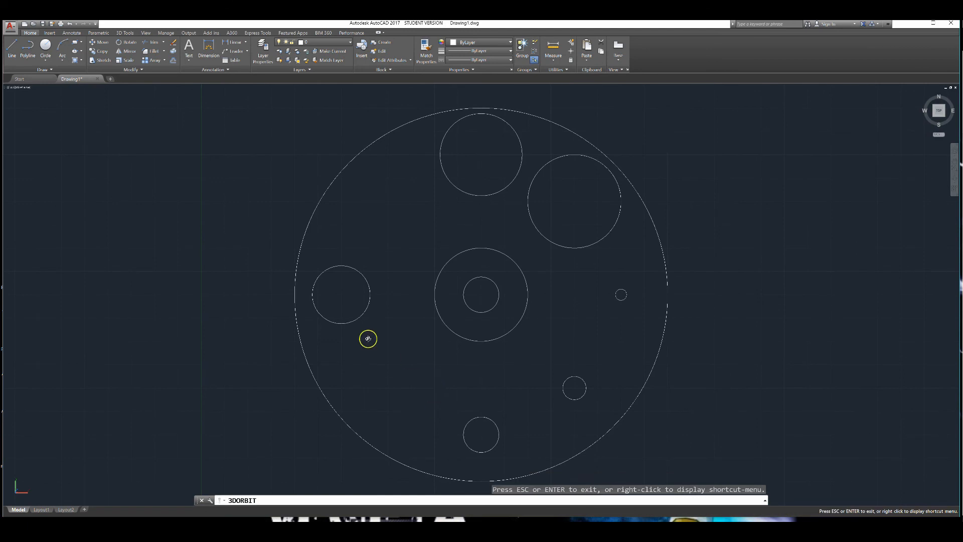
# - Draw a circle of radius 0.50 centred at 4,2.5 in the large circle's lower left area
pyautogui.click(44, 47)
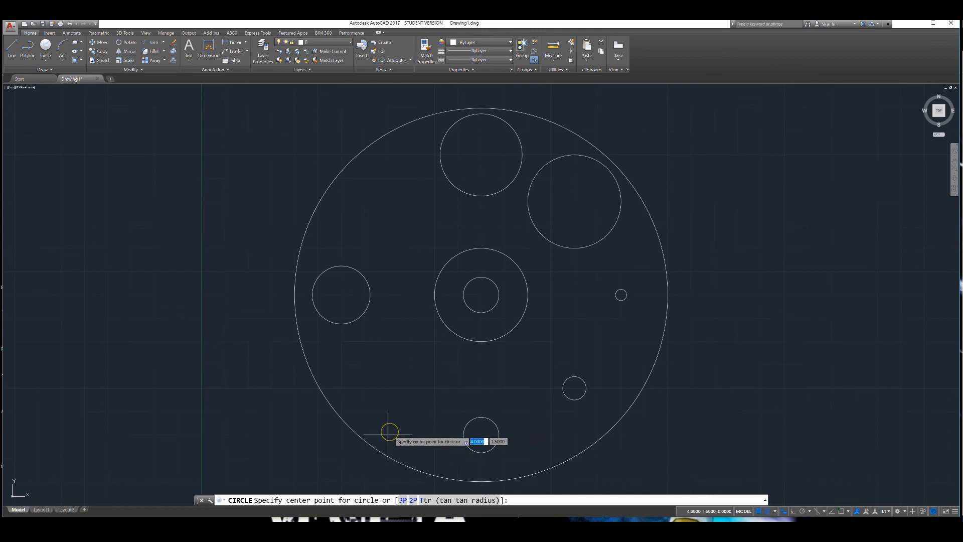
pyautogui.click(387, 387)
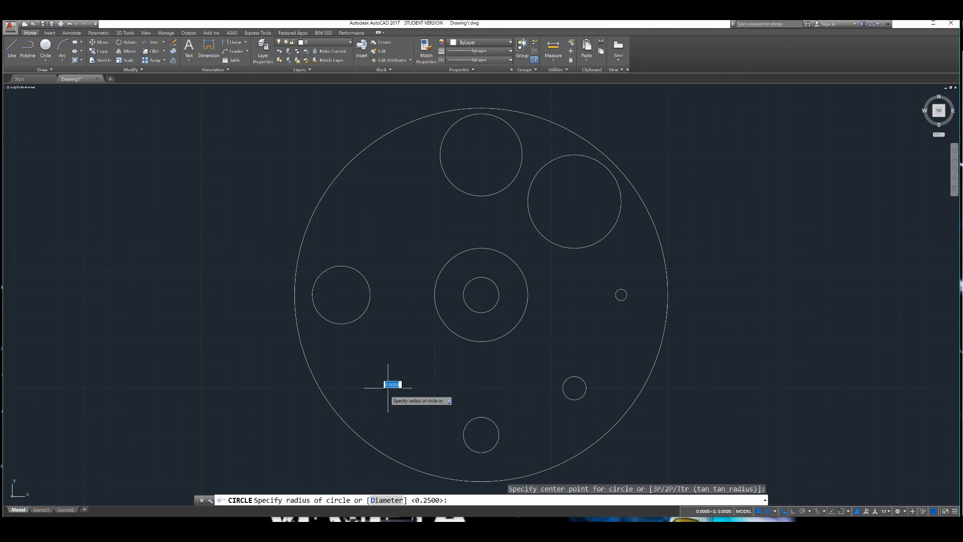
pyautogui.write('.50')
pyautogui.press('Return')
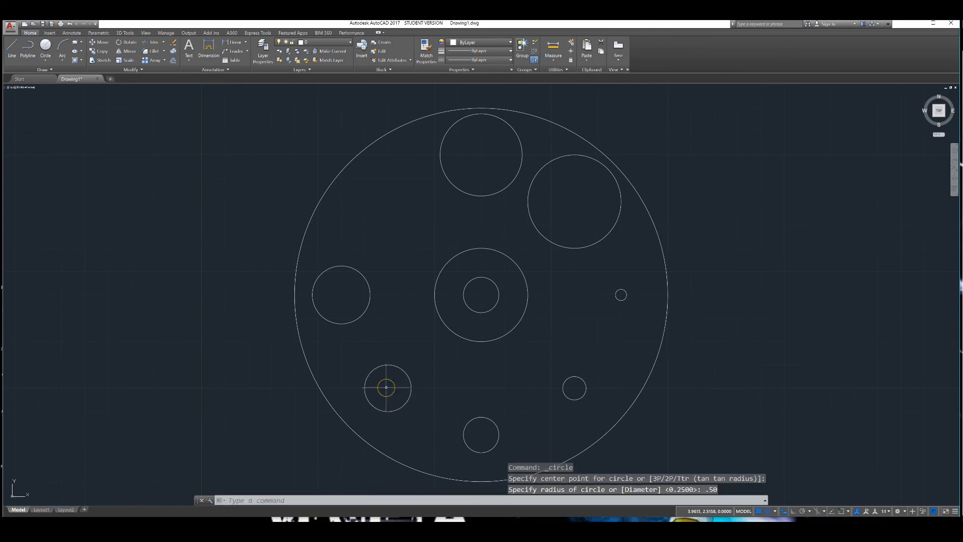
pyautogui.press('Return')
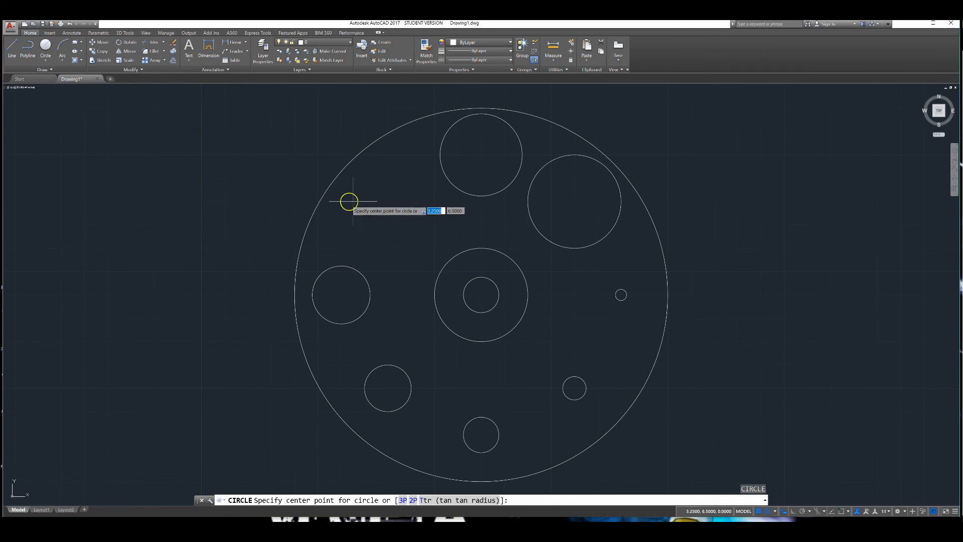
# - Draw a circle of radius 0.75 centred at 4,6.5 in the large circle's upper left area
pyautogui.click(388, 202)
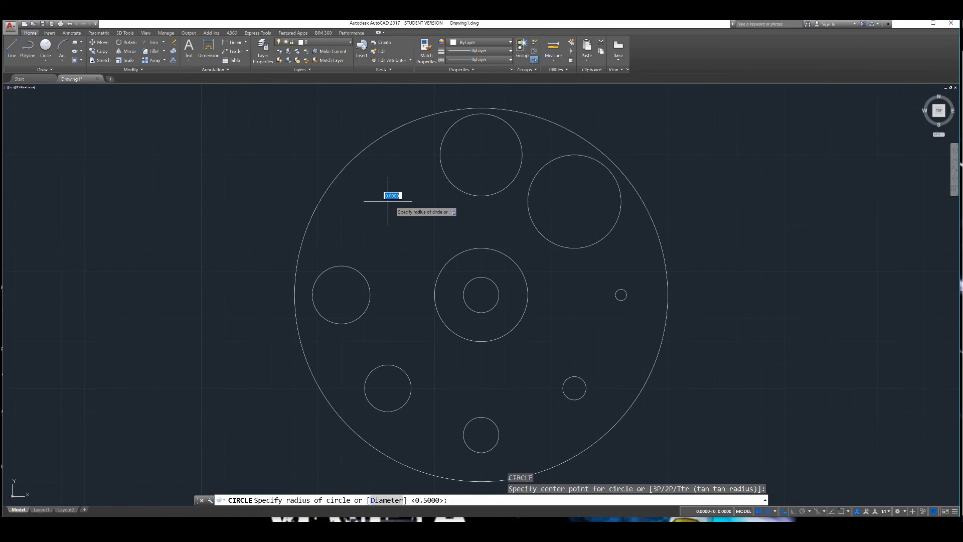
pyautogui.write('.')
pyautogui.press('Return')
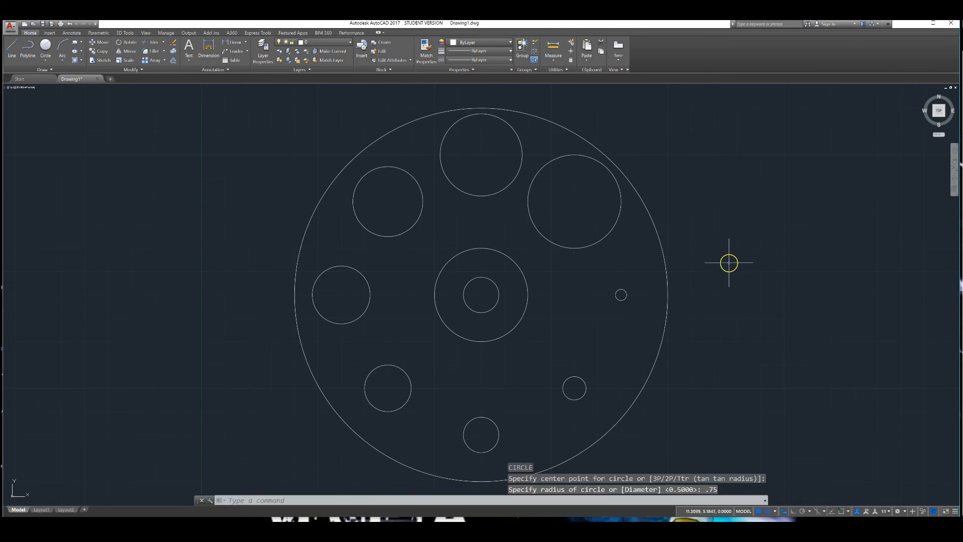
pyautogui.scroll(-2, 728, 268)
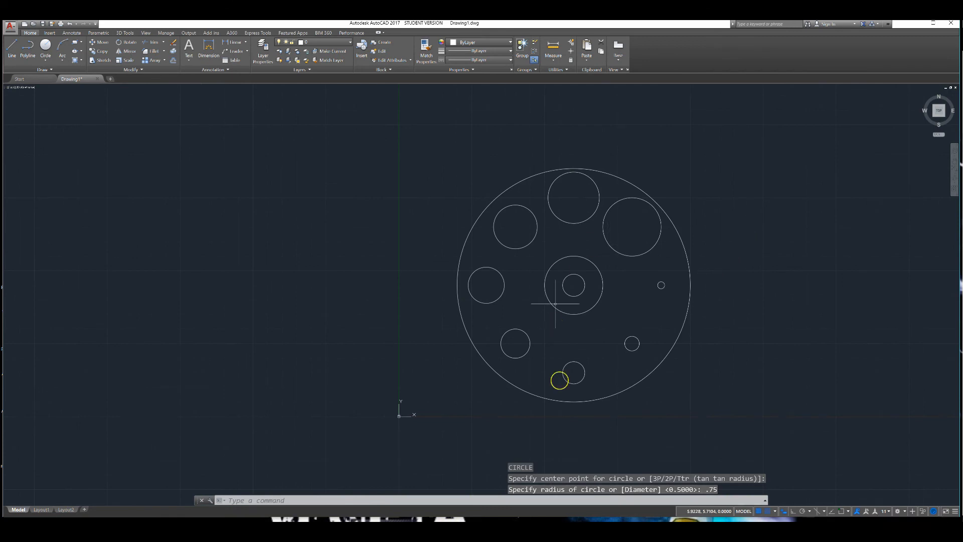